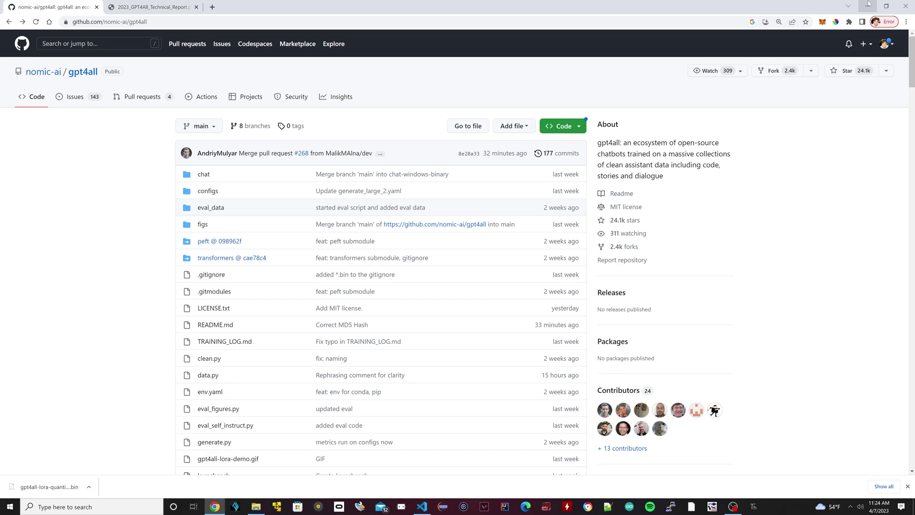
- Look over the nomic-ai/gpt4all repository page and the introduction of its README
key(shift+F10)
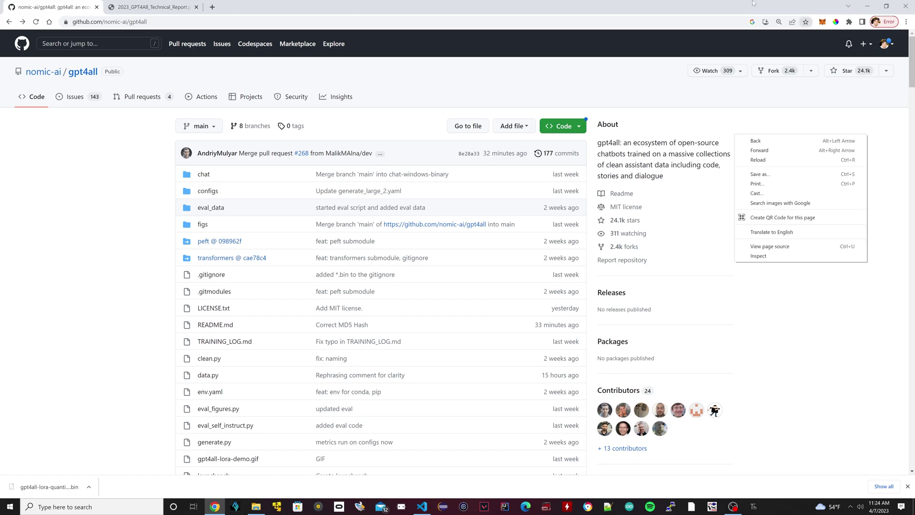
key(ctrl+Tab)
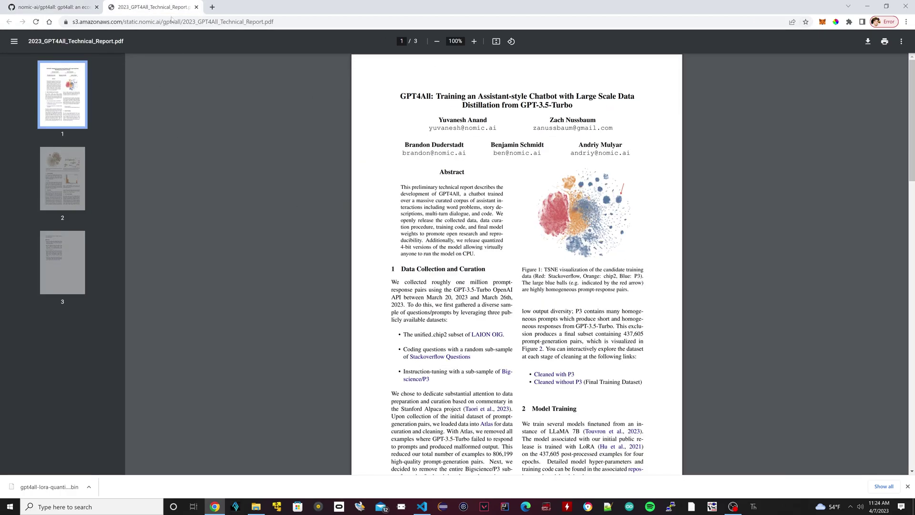
click(71, 6)
scroll(446, 224, down, 10)
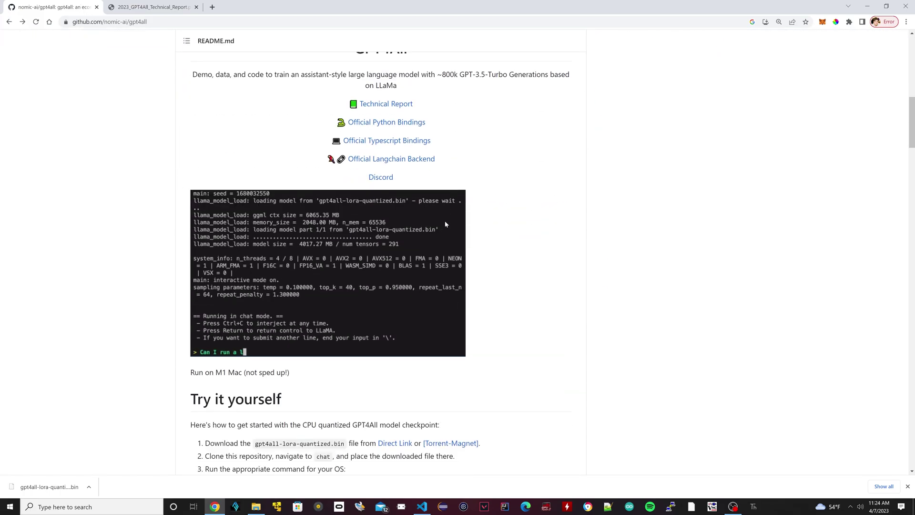
scroll(445, 224, up, 4)
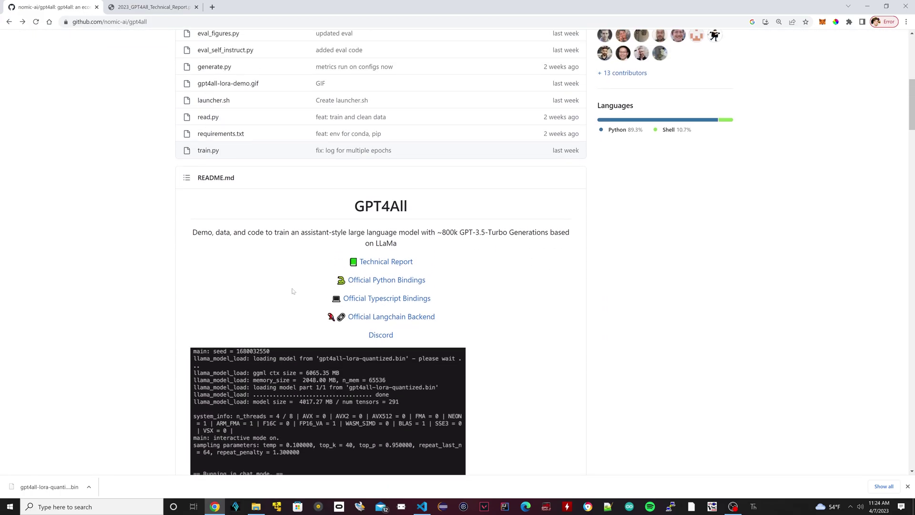
- Skim the GPT4All technical report from the abstract through the evaluation and use considerations sections
click(175, 7)
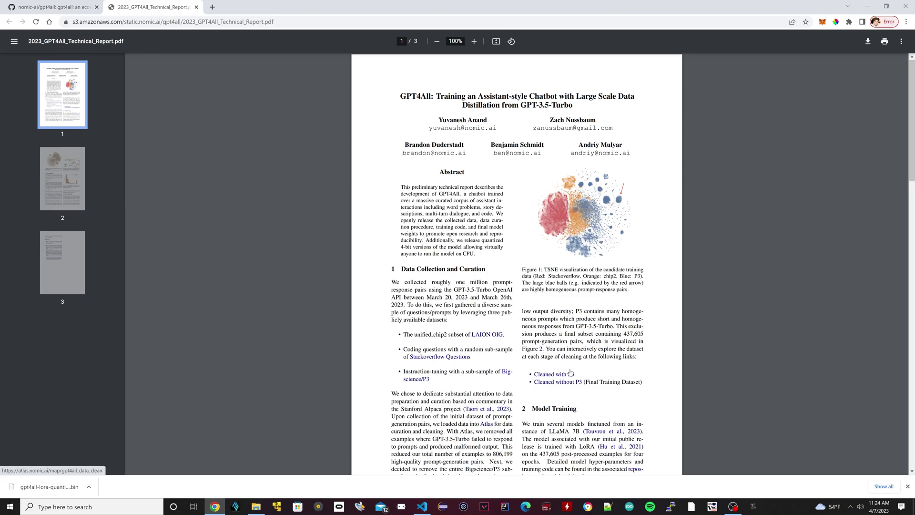
scroll(570, 372, down, 7)
scroll(570, 372, up, 2)
scroll(596, 369, down, 8)
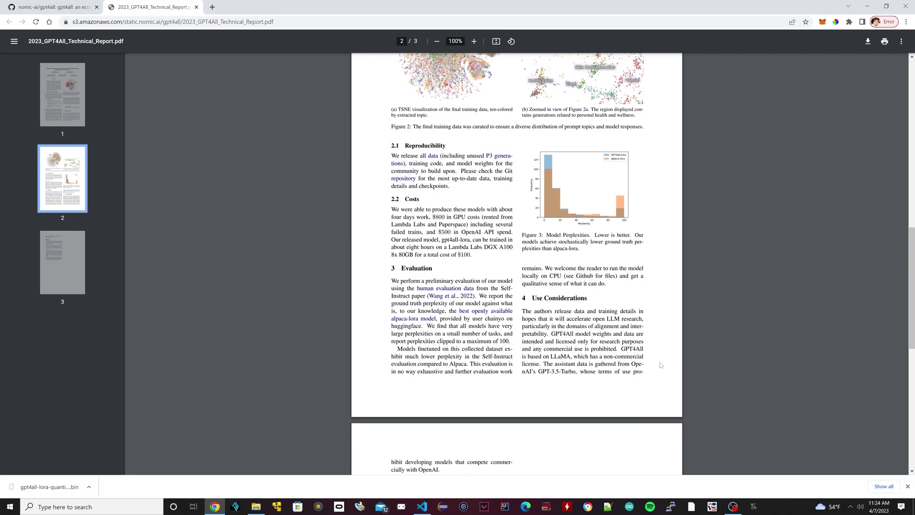
scroll(658, 366, up, 4)
scroll(660, 365, down, 4)
scroll(660, 365, down, 1)
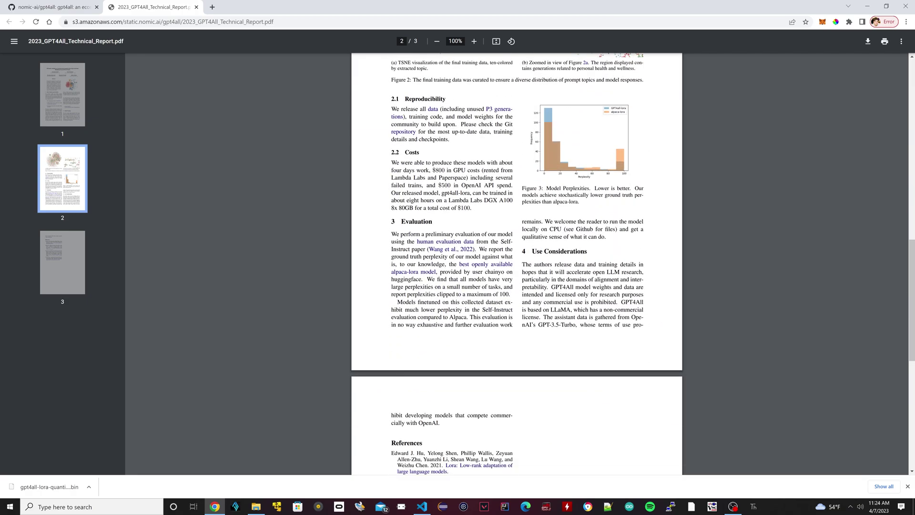
scroll(558, 220, up, 15)
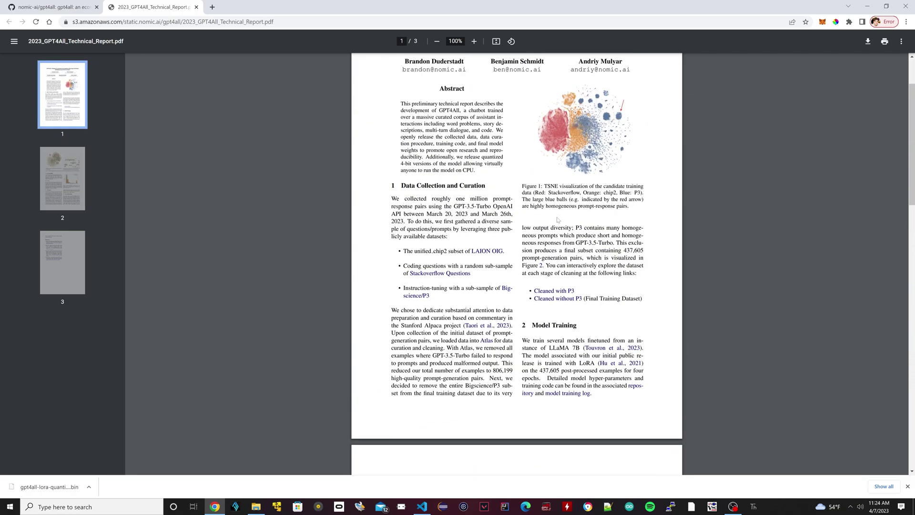
- Highlight the abstract's phrase about running the model on CPU and the GPT-3.5 mention under Data Collection and Curation
drag(401, 186, 481, 163)
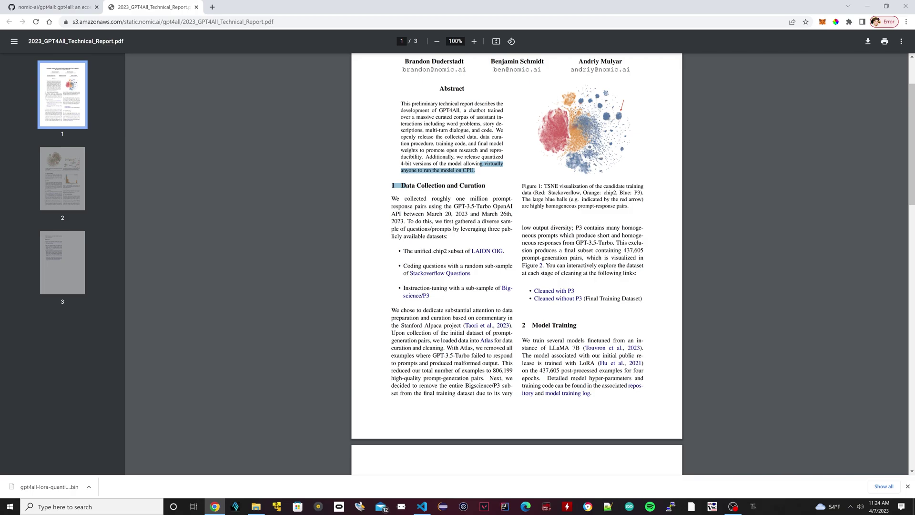
drag(457, 205, 475, 205)
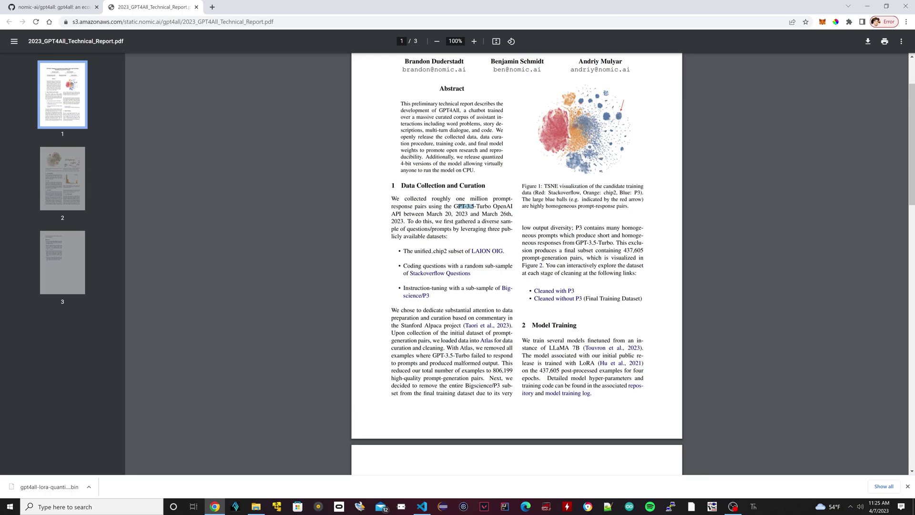
scroll(479, 243, down, 1)
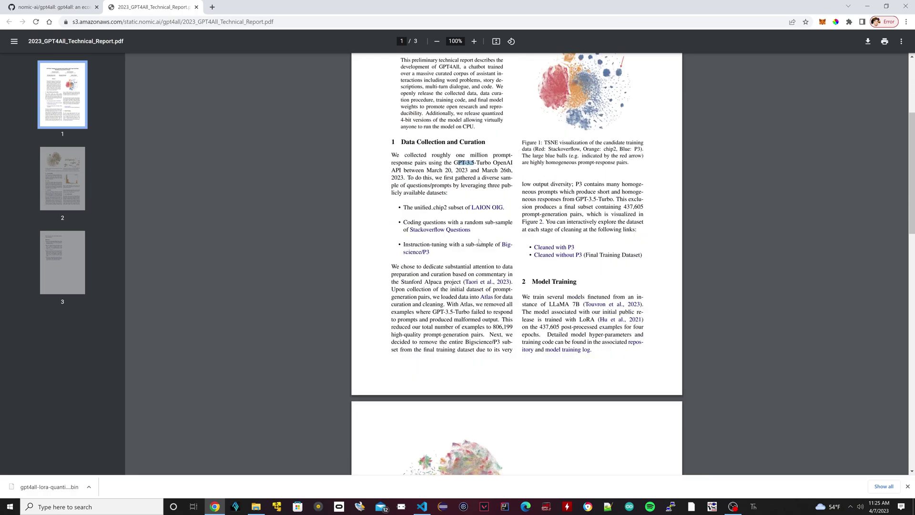
scroll(479, 242, up, 1)
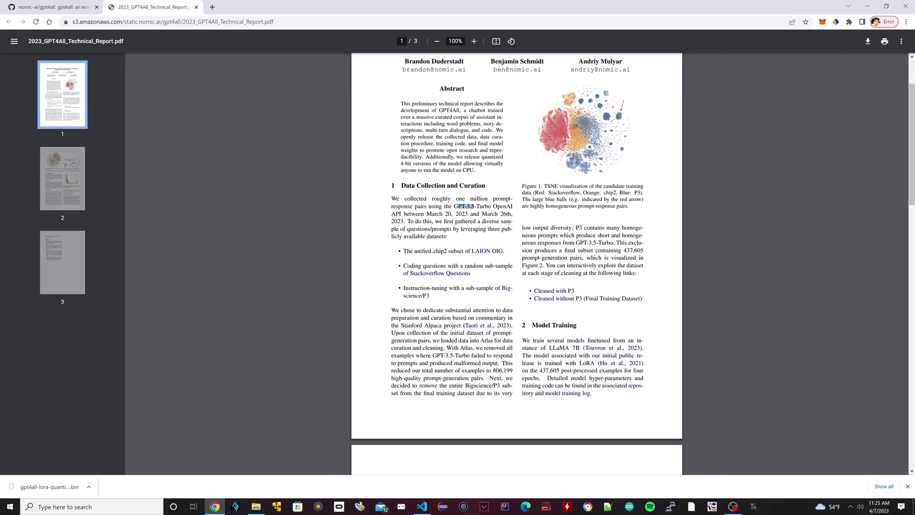
- Visit the report's linked LAION OIG, Stackoverflow Questions and Bigscience/P3 pages, returning to the report after each
click(481, 256)
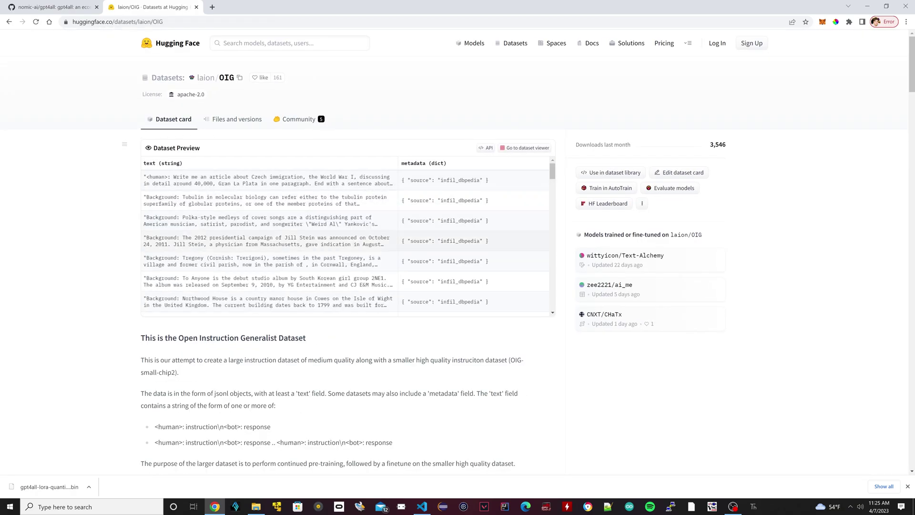
key(alt+Left)
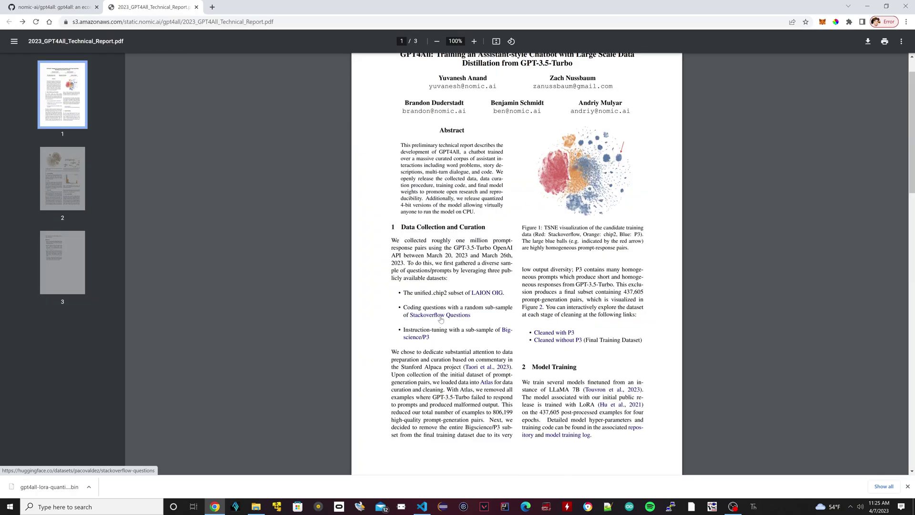
click(440, 316)
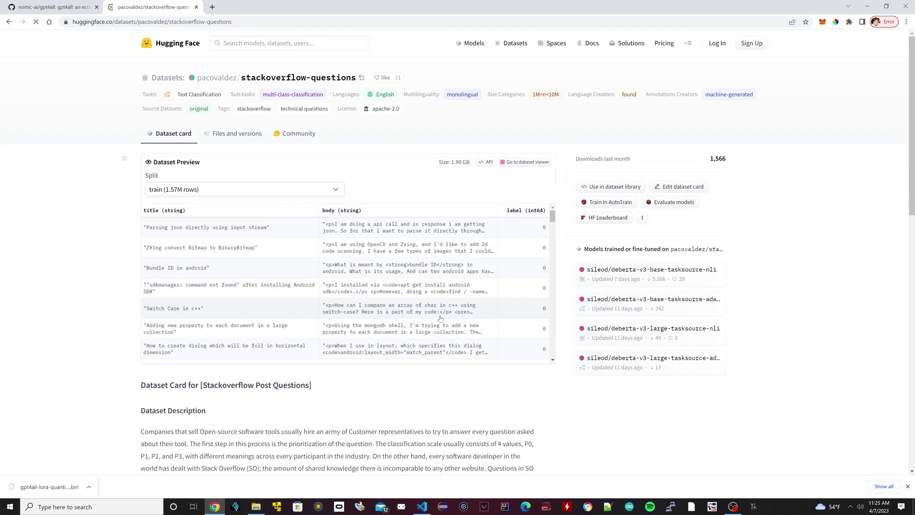
scroll(171, 285, down, 2)
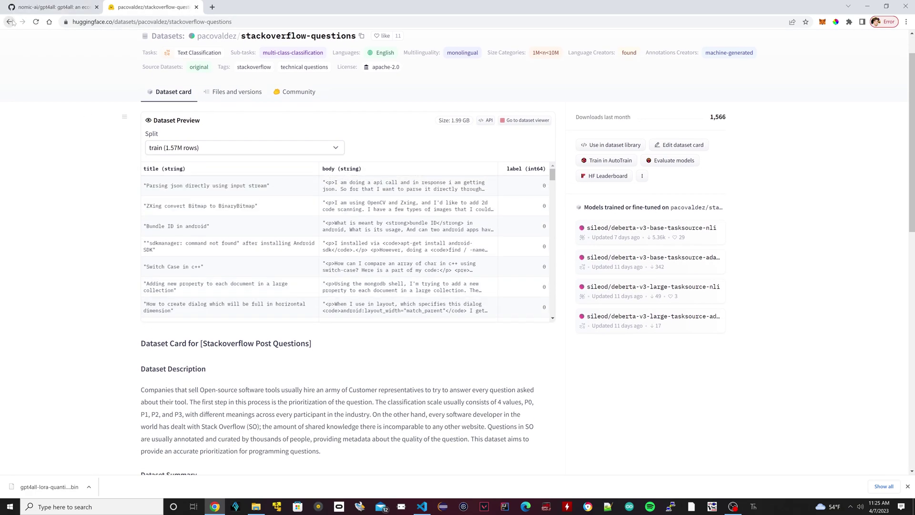
key(alt+Left)
click(507, 372)
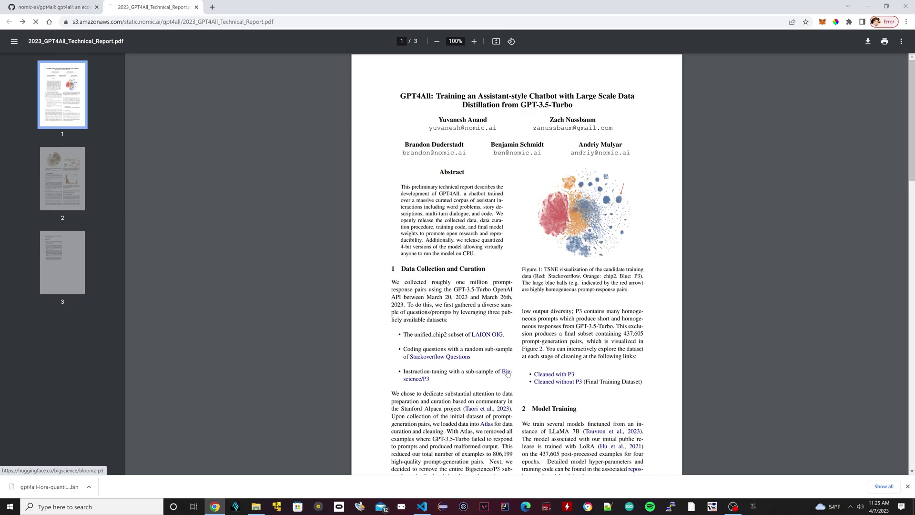
click(9, 21)
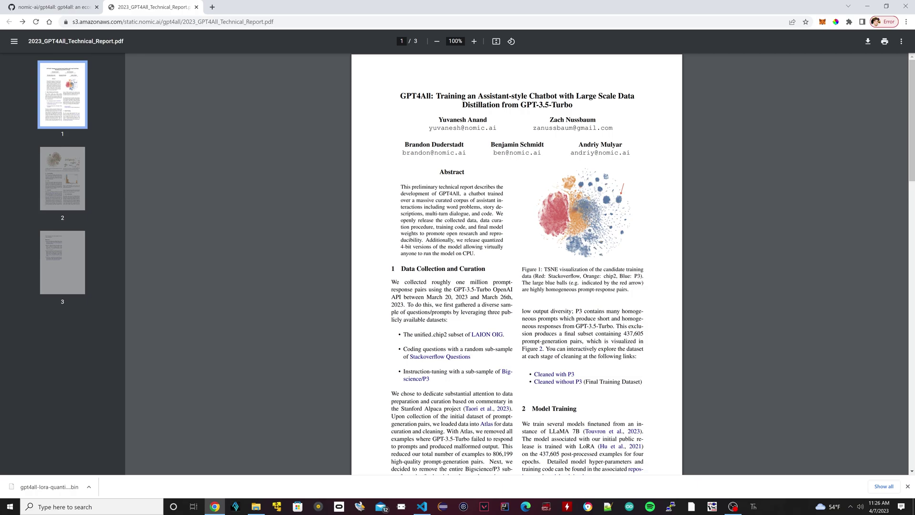
- Review the report's training data figures and highlight the $500 OpenAI API spend in the Costs section
scroll(516, 262, down, 9)
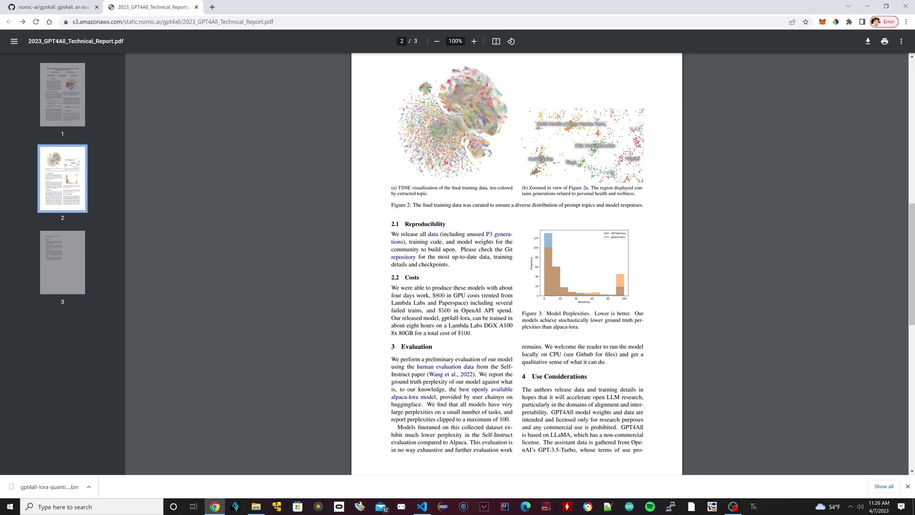
scroll(517, 262, up, 5)
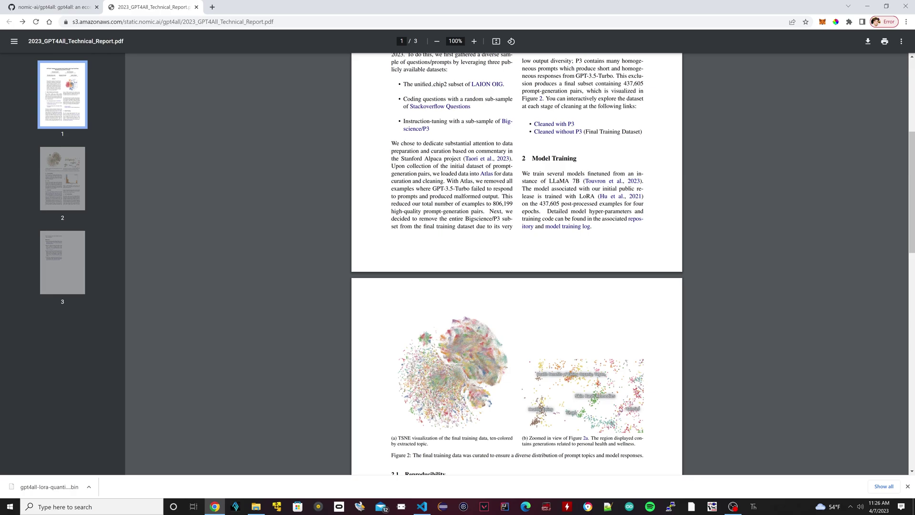
scroll(517, 262, down, 5)
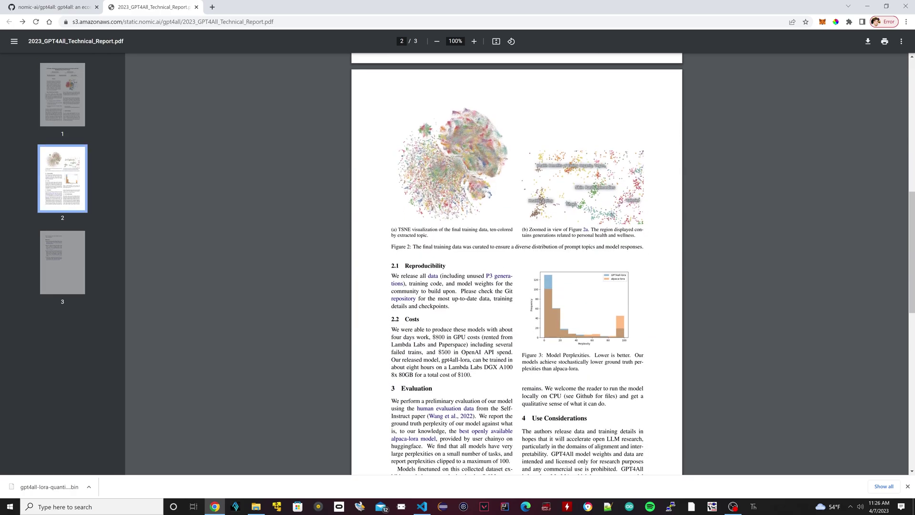
drag(438, 352, 448, 351)
scroll(516, 262, down, 3)
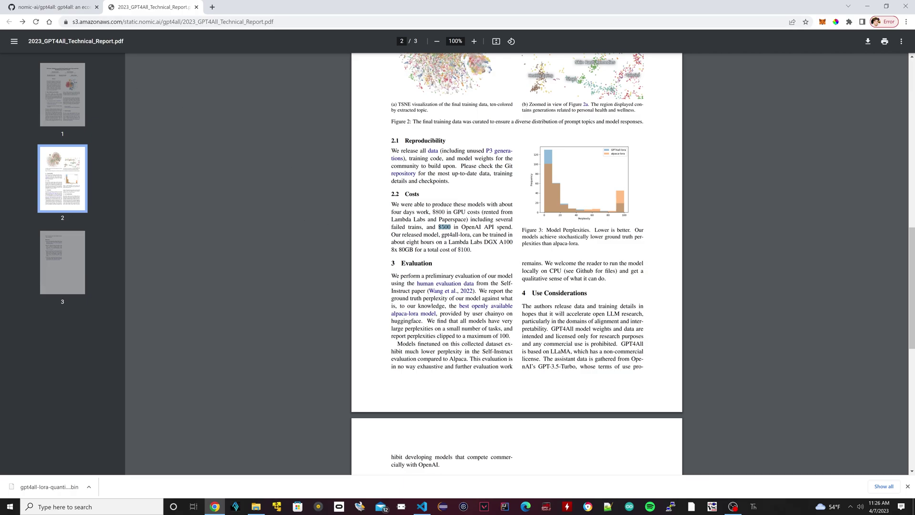
- Return to the gpt4all repository and check its clone and download options and the README's Try it yourself instructions
click(49, 5)
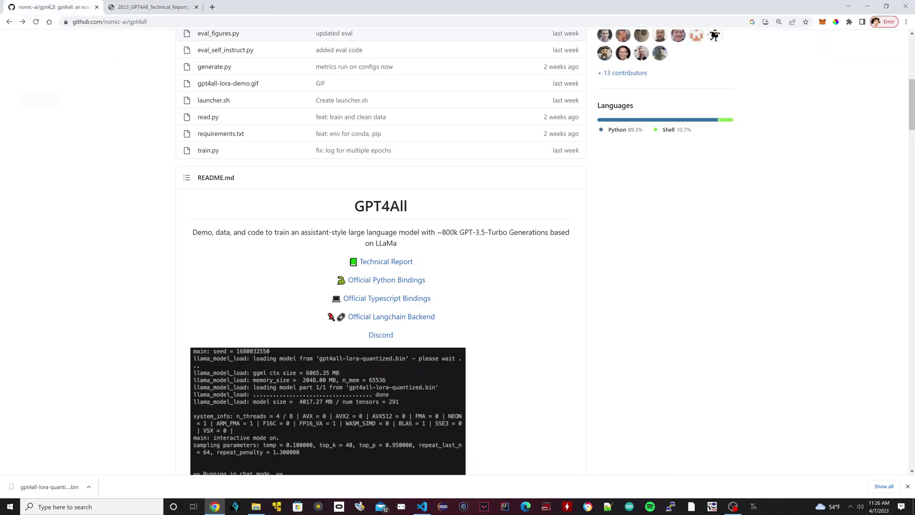
scroll(344, 230, up, 5)
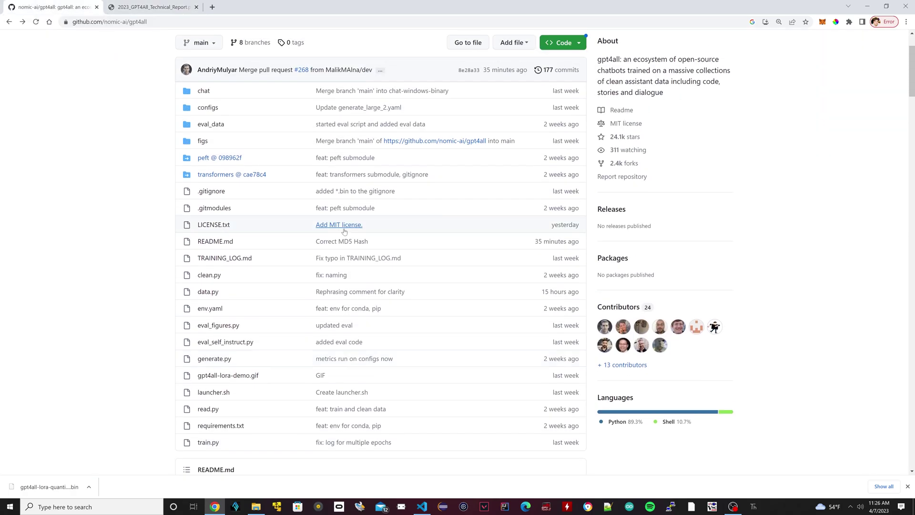
click(571, 127)
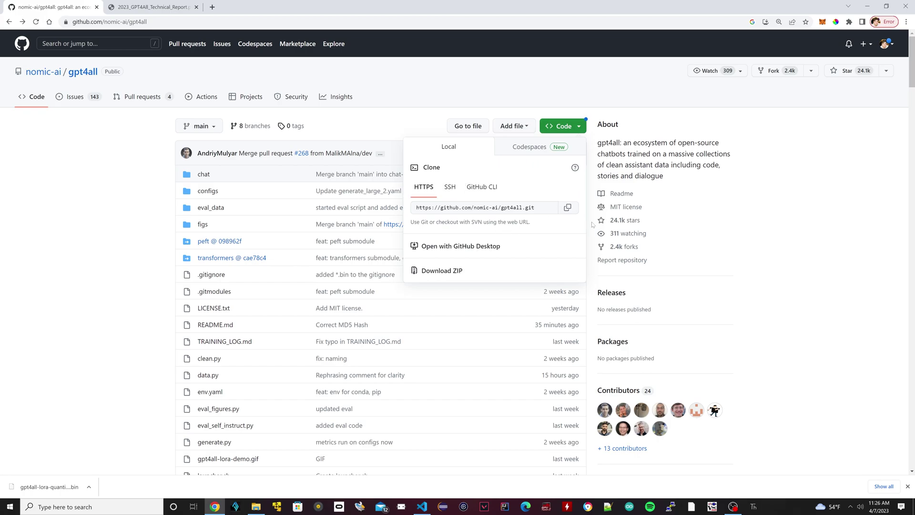
click(801, 194)
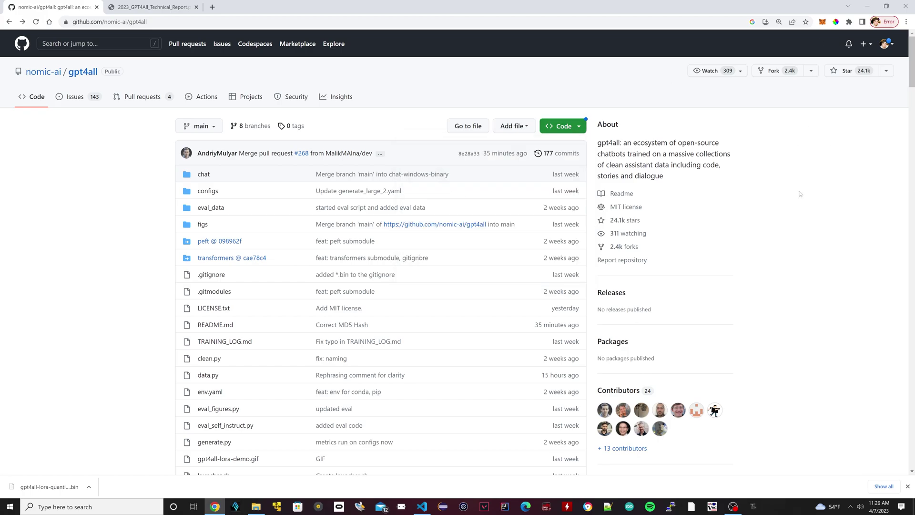
scroll(409, 298, down, 15)
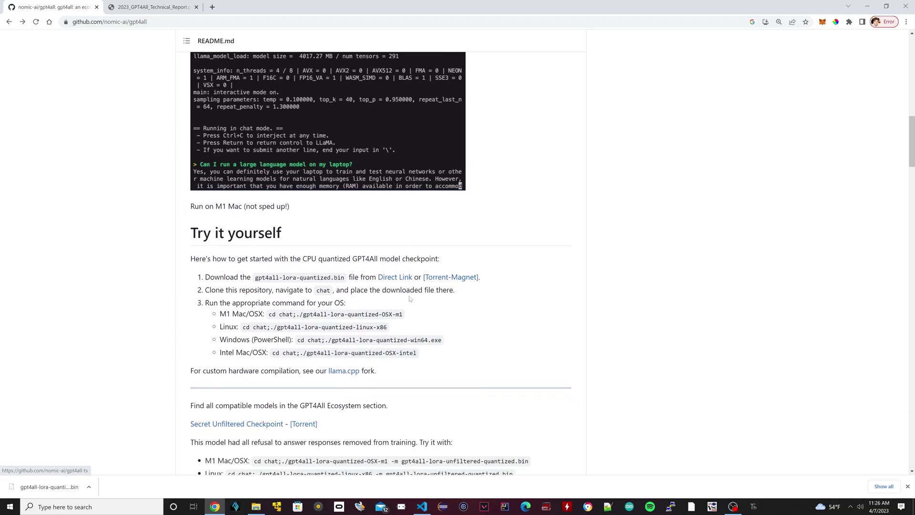
scroll(298, 139, down, 1)
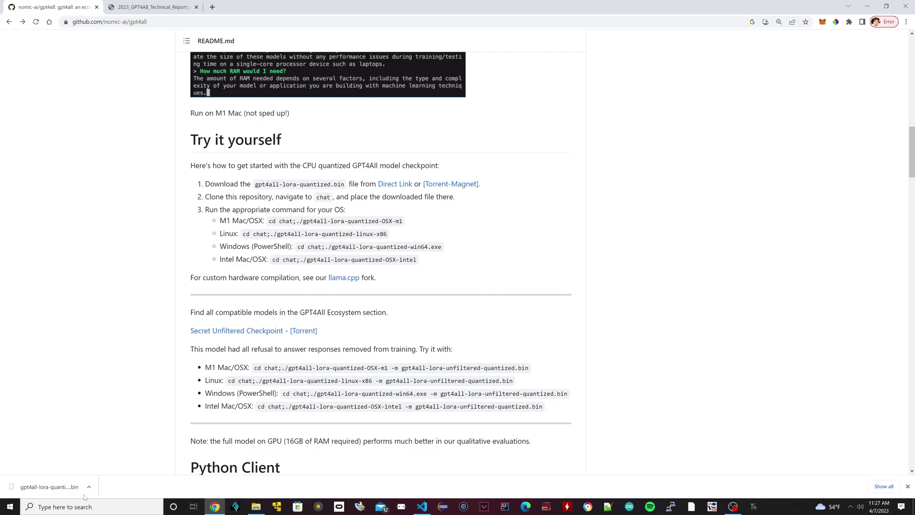
- Minimize the browser and briefly view the gpt4all-main project in Visual Studio Code, minimizing it again
click(869, 6)
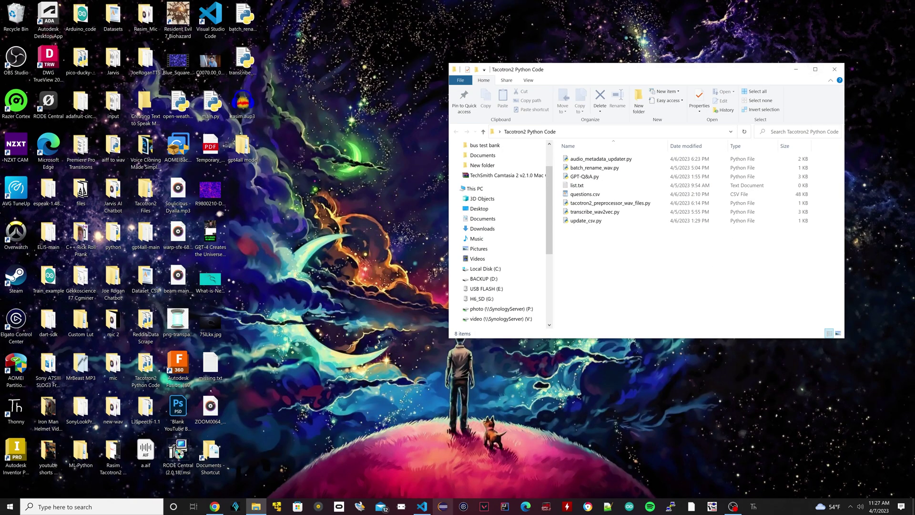
click(421, 506)
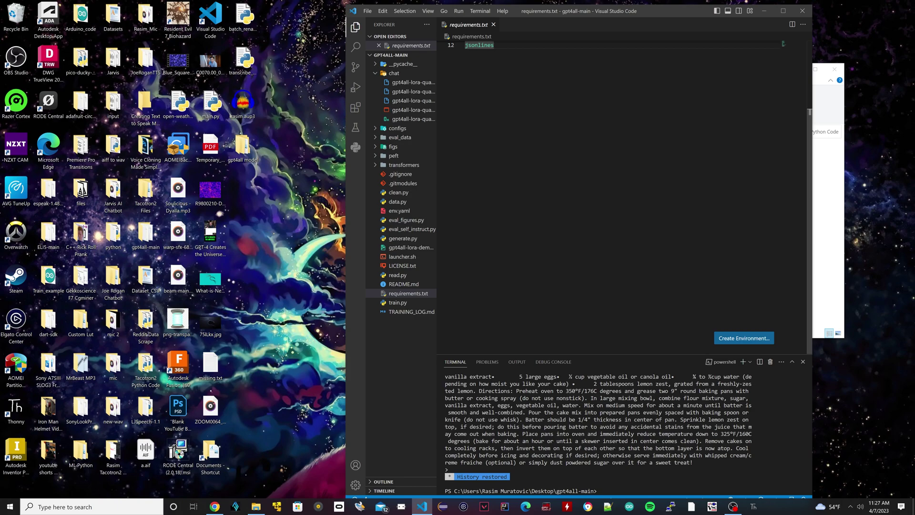
click(765, 11)
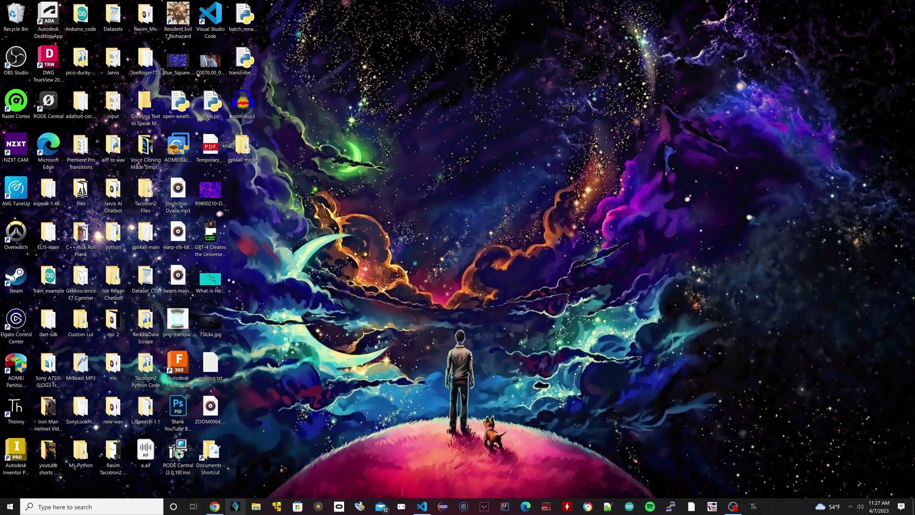
- Copy the gpt4all-lora-quantized.bin file from the Downloads folder using File Explorer
click(256, 506)
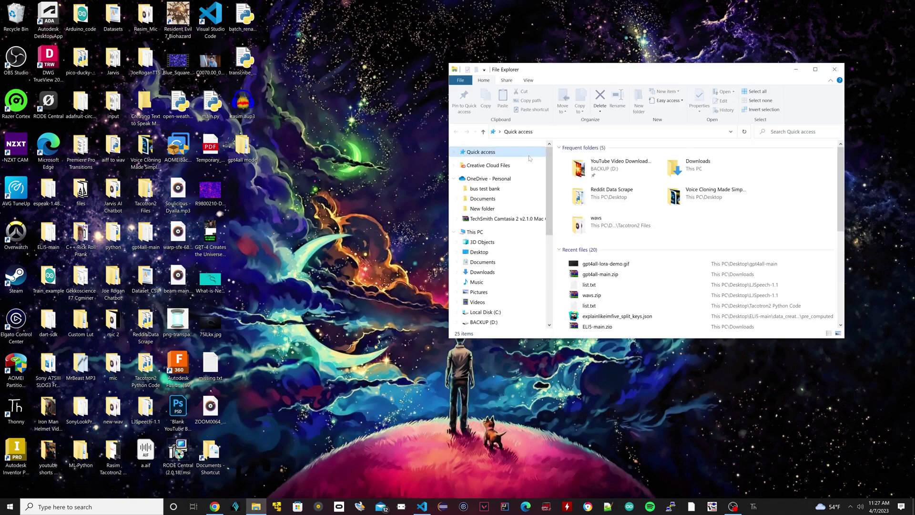
click(482, 271)
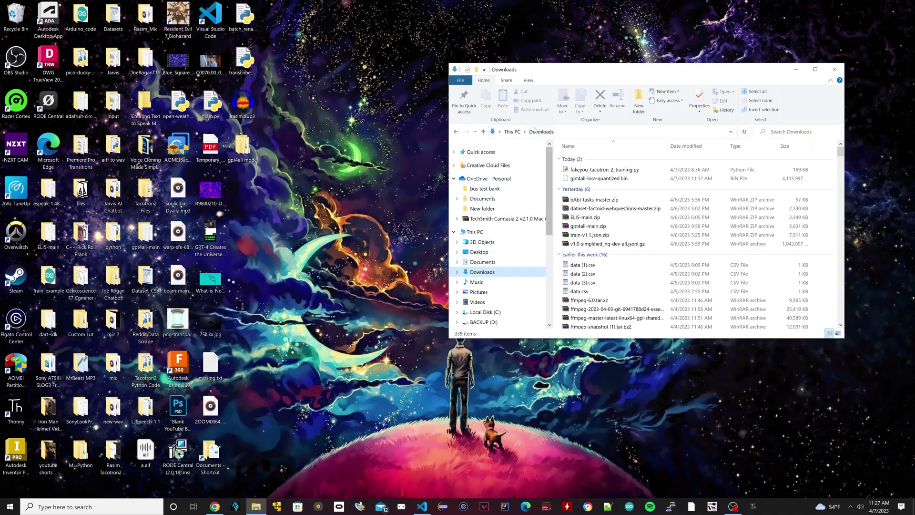
right_click(609, 180)
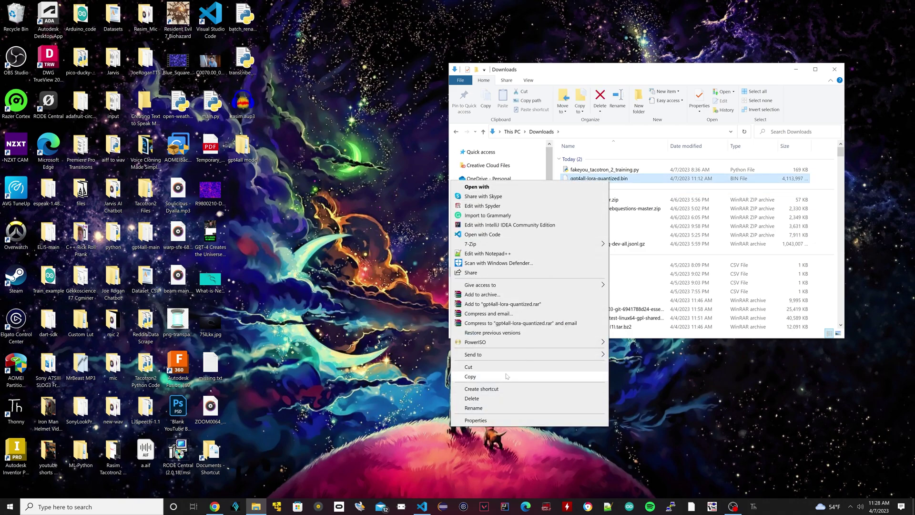
click(506, 376)
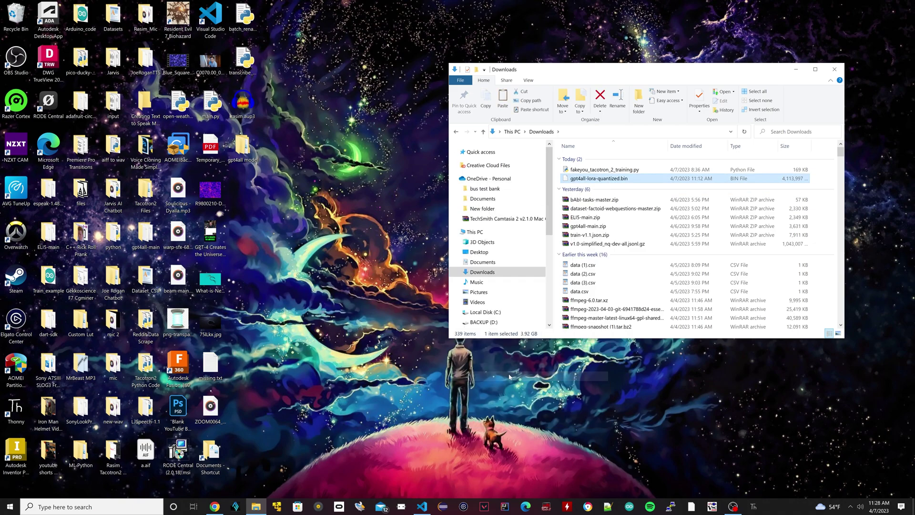
- Close the Downloads folder, inspect the chat folder inside gpt4all-main for the gpt4all-lora-quantized.bin file, and close File Explorer
click(834, 70)
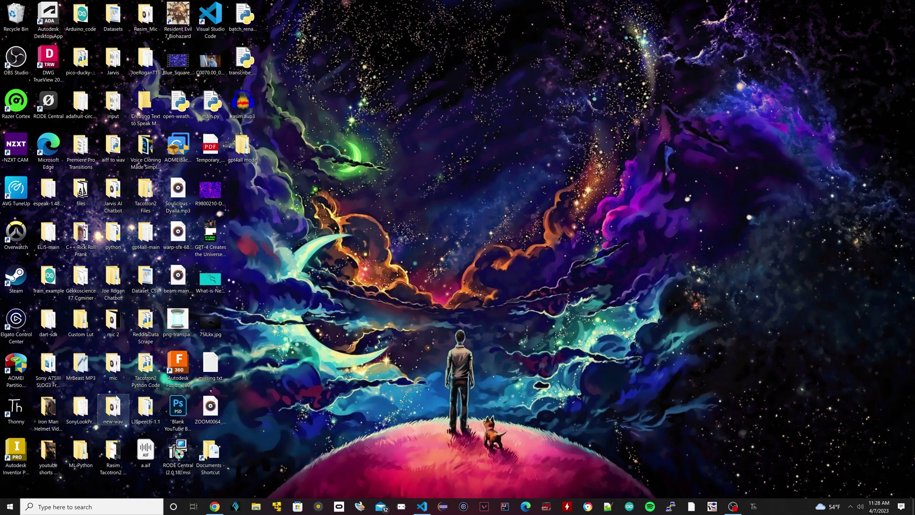
double_click(145, 235)
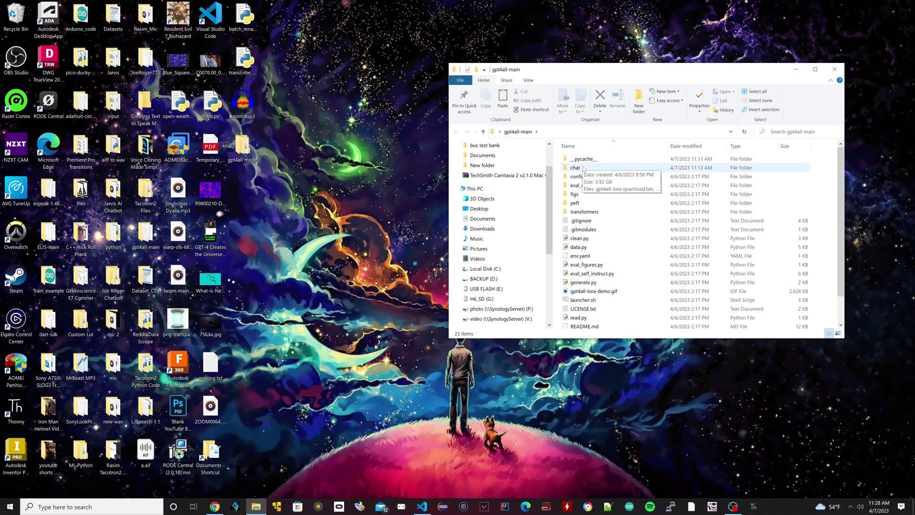
double_click(582, 168)
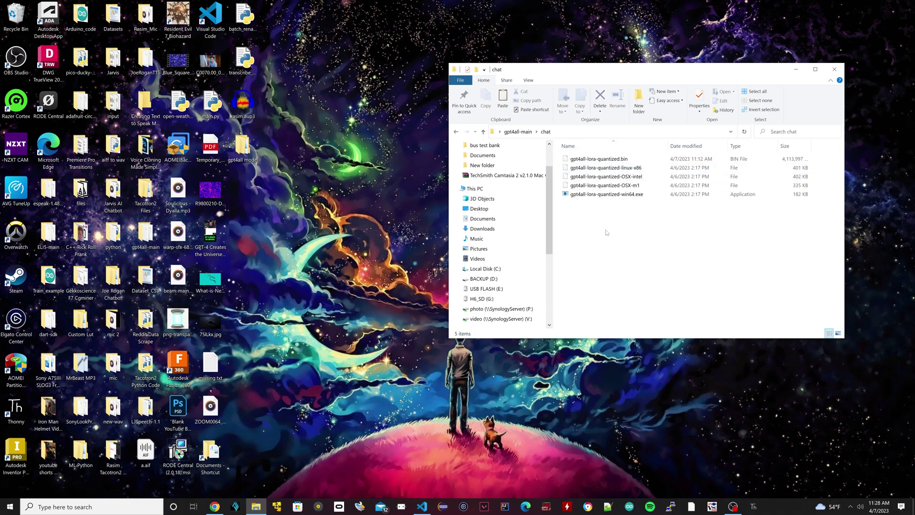
right_click(606, 232)
click(708, 253)
click(833, 70)
- Switch to the gpt4all-main project in Visual Studio Code and replace the old terminal session with a new terminal
click(422, 506)
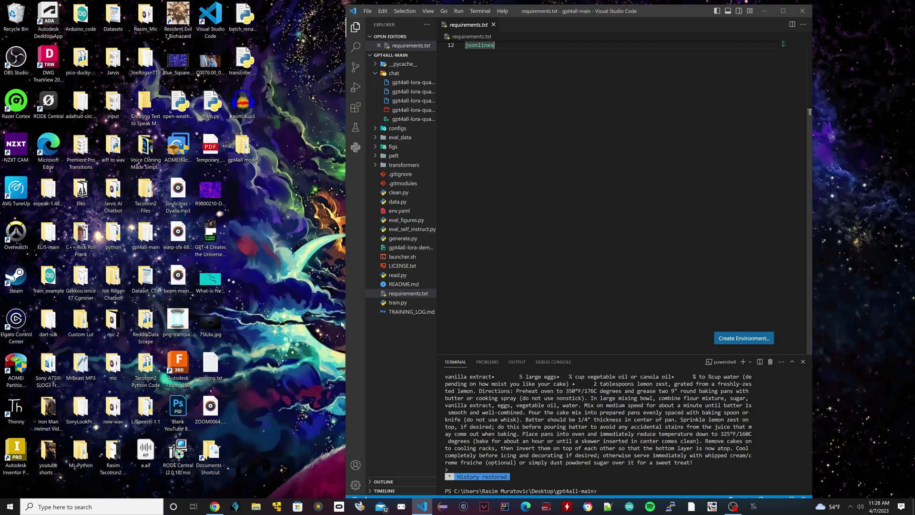
click(783, 10)
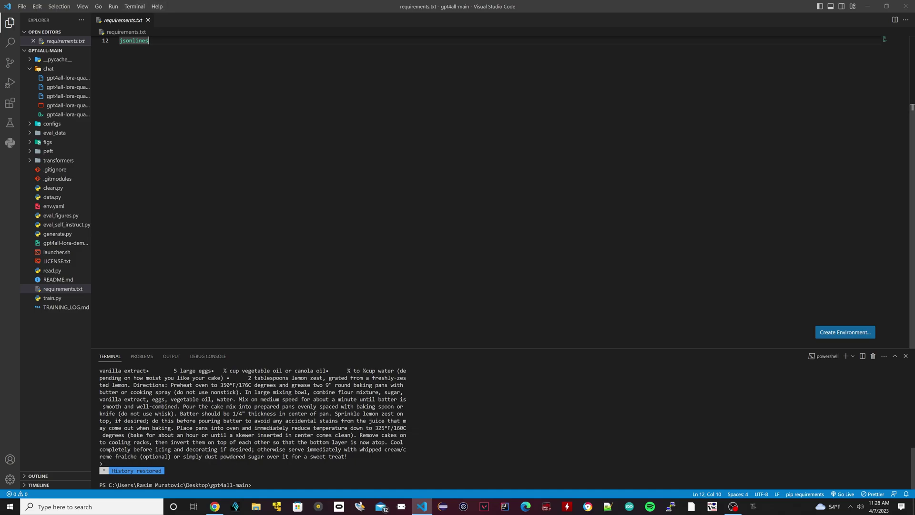
click(873, 356)
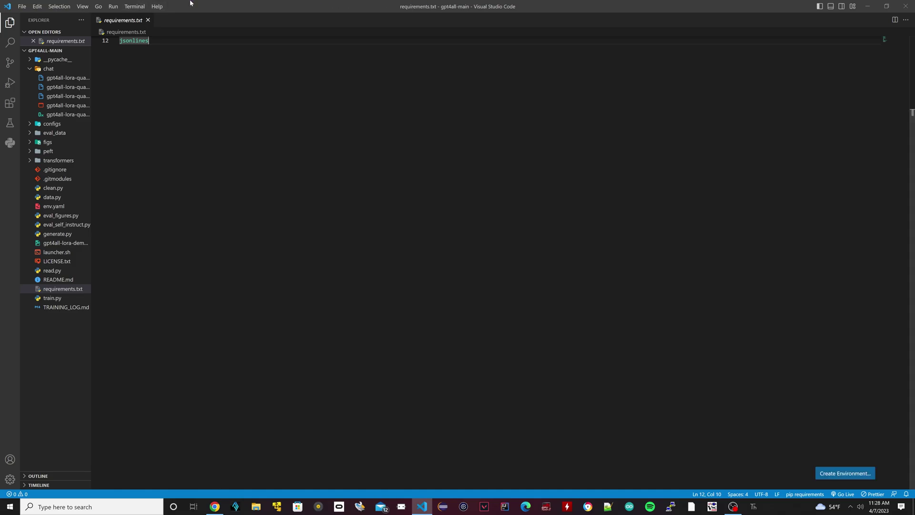
click(135, 7)
click(142, 19)
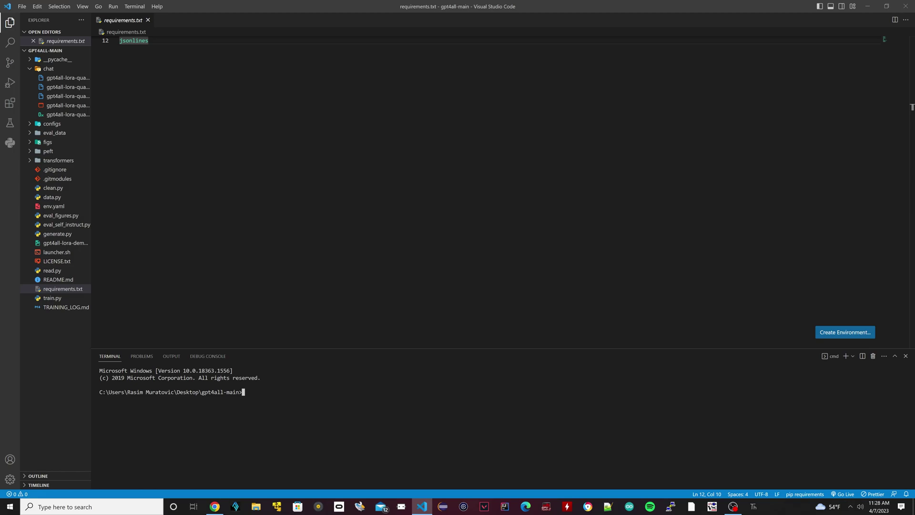
- Arrange the Visual Studio Code window and the Chrome window with the gpt4all README side by side
click(886, 6)
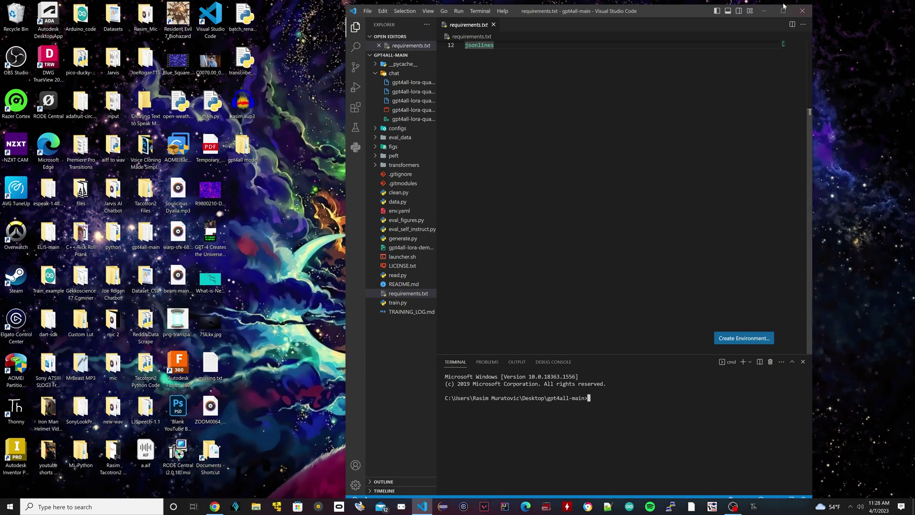
drag(699, 12, 799, 7)
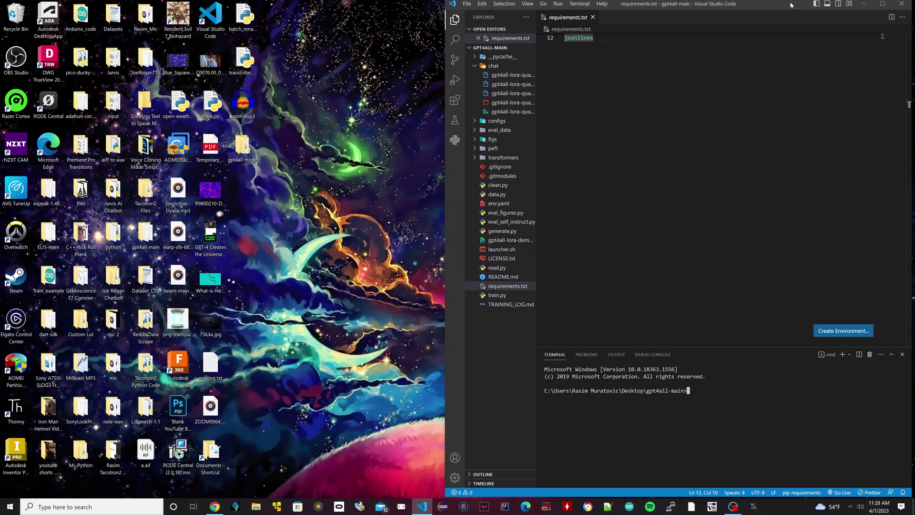
click(215, 506)
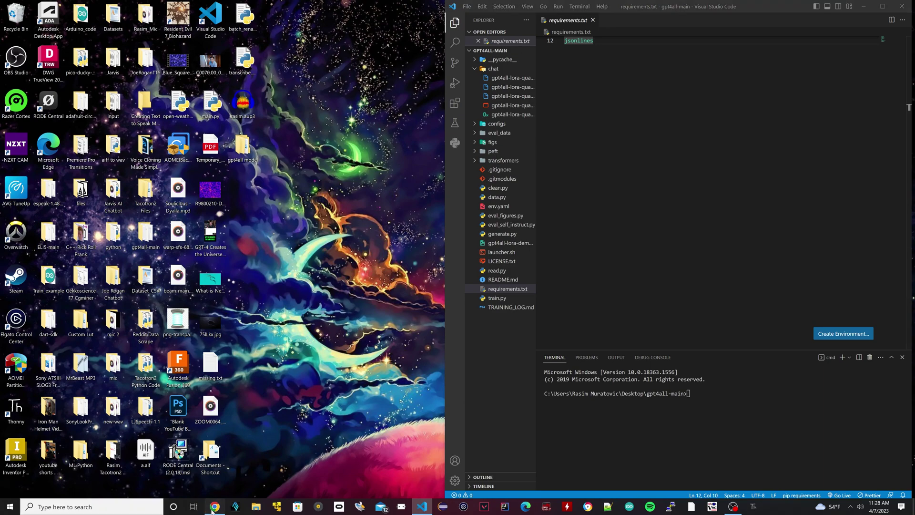
key(super+Left)
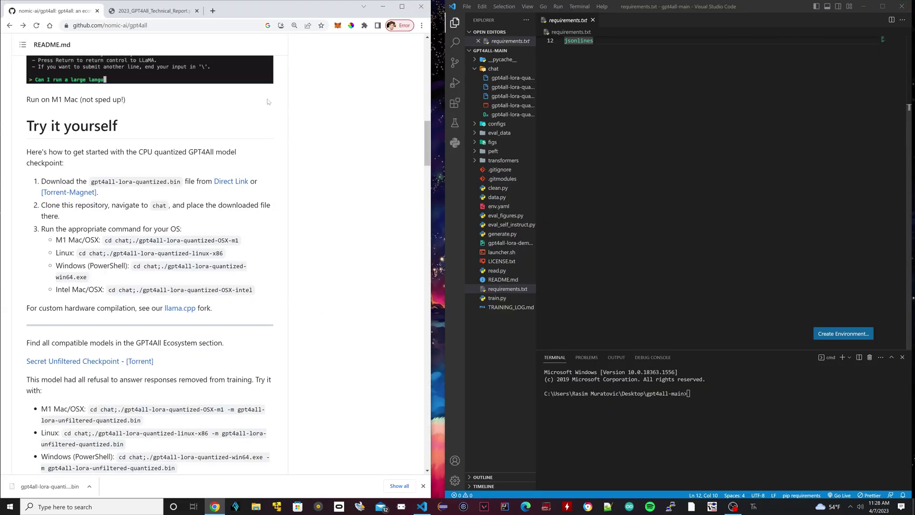
- Review the README's run commands per operating system and copy the Windows one, cd chat;./gpt4all-lora-quantized-win64.exe
drag(56, 237, 229, 238)
click(229, 237)
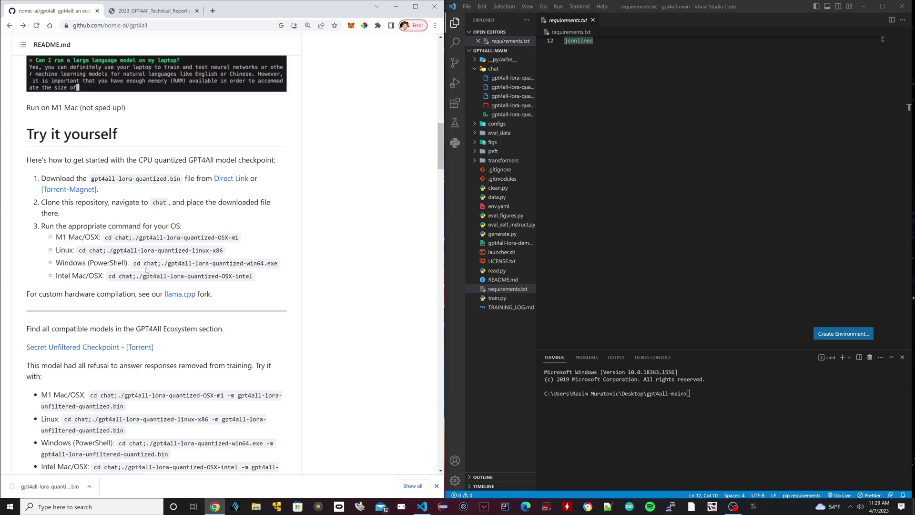
drag(79, 250, 189, 263)
click(118, 285)
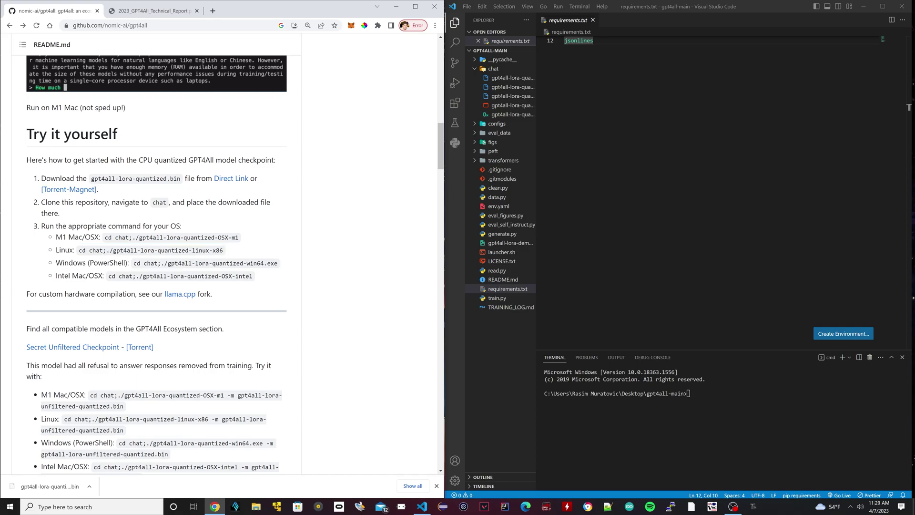
drag(133, 263, 281, 263)
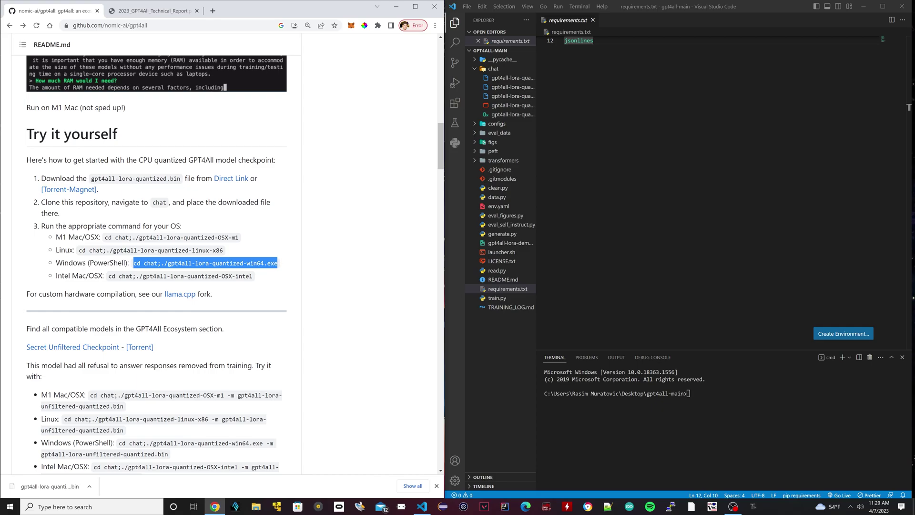
right_click(163, 265)
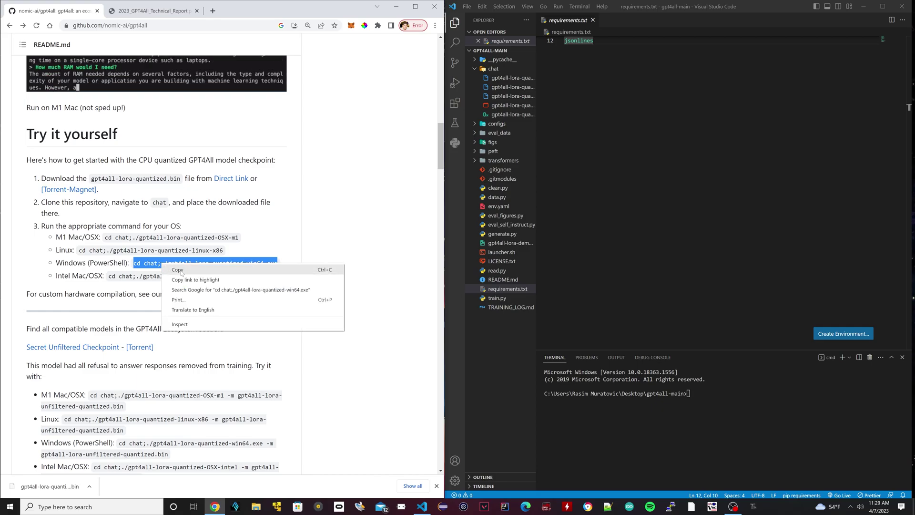
click(179, 269)
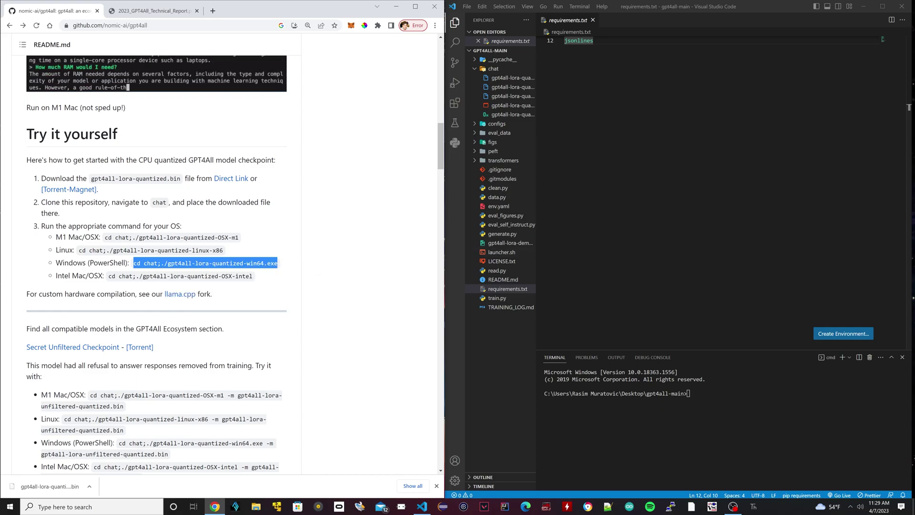
- Open a PowerShell terminal in the gpt4all-main folder and run the copied command cd chat;./gpt4all-lora-quantized-win64.exe
click(850, 358)
click(794, 369)
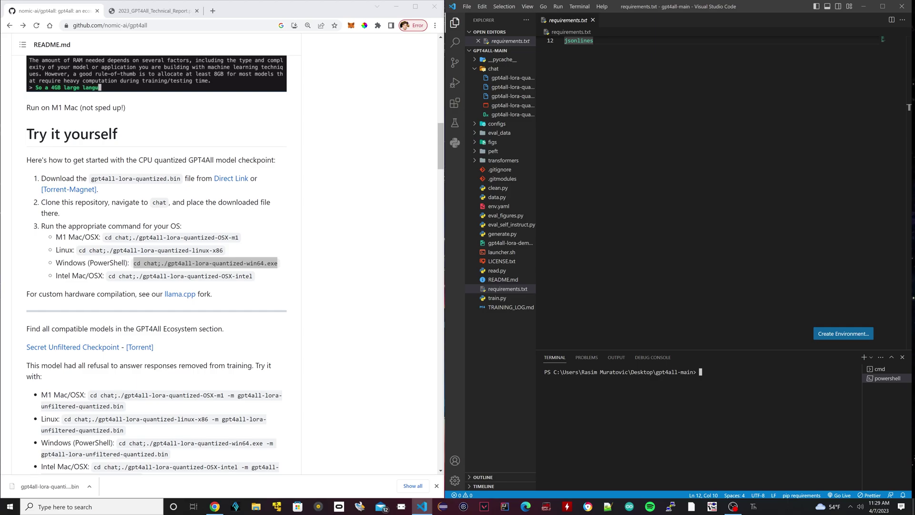
drag(655, 371, 696, 372)
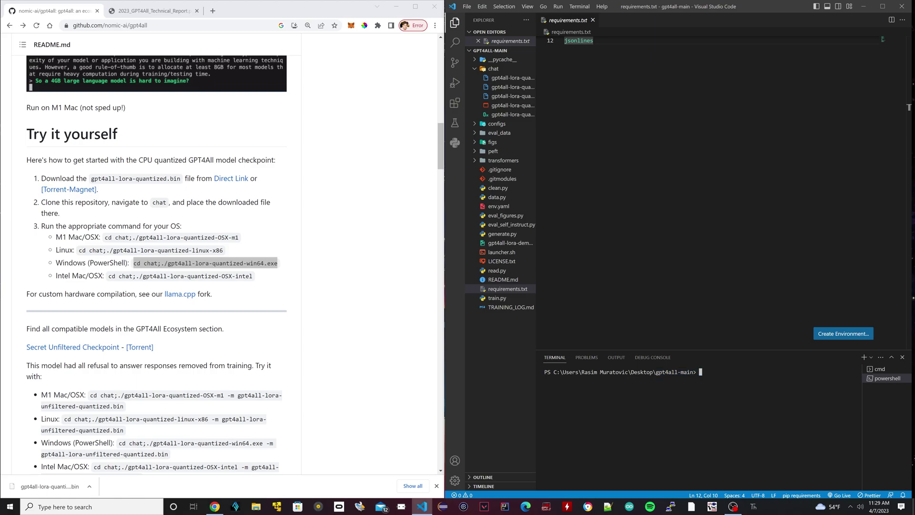
key(ctrl+v)
key(Return)
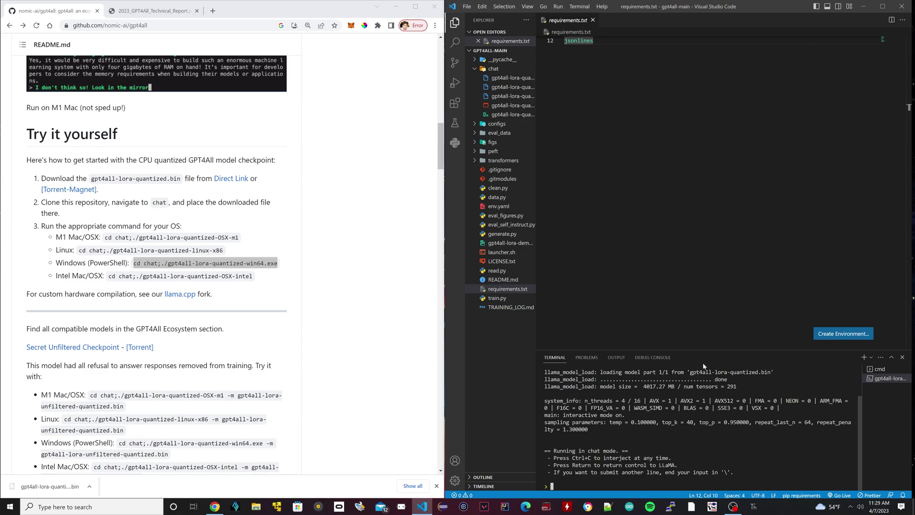
- Ask the running GPT4All model "how can i make a cake"
text(w can)
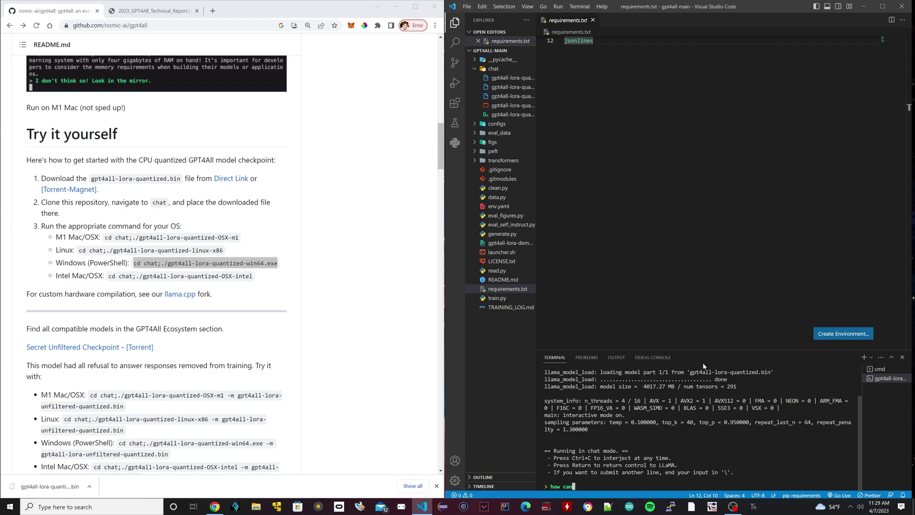
text( i make a )
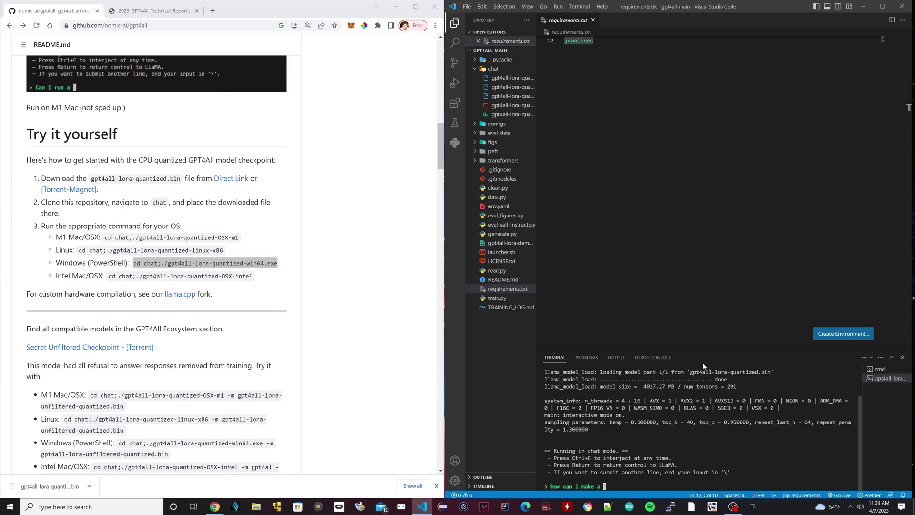
text(cake)
key(Return)
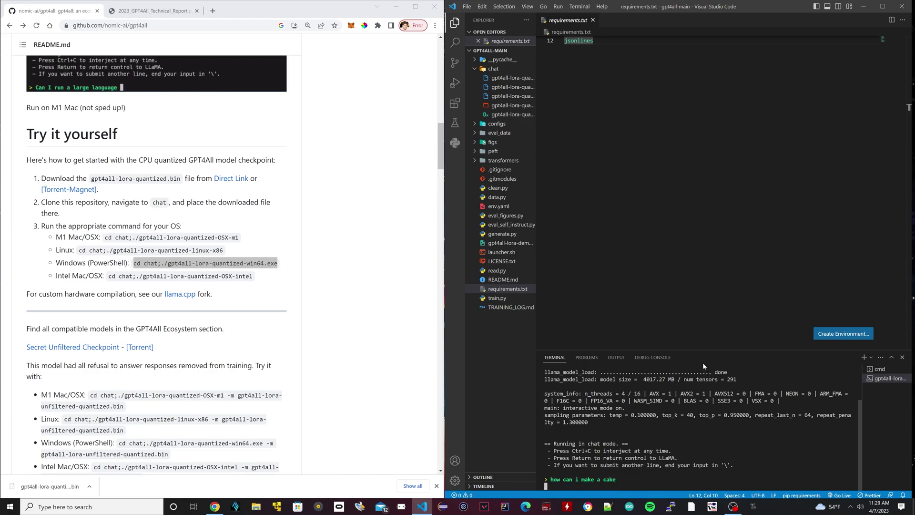